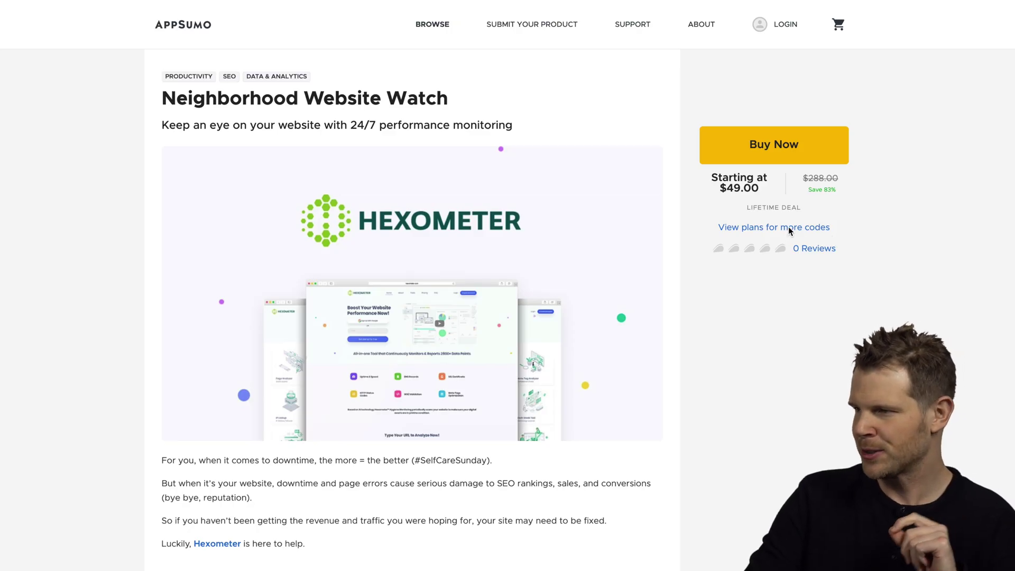
Jump to the deal's plans and scroll down to the plan cards
left_click(789, 227)
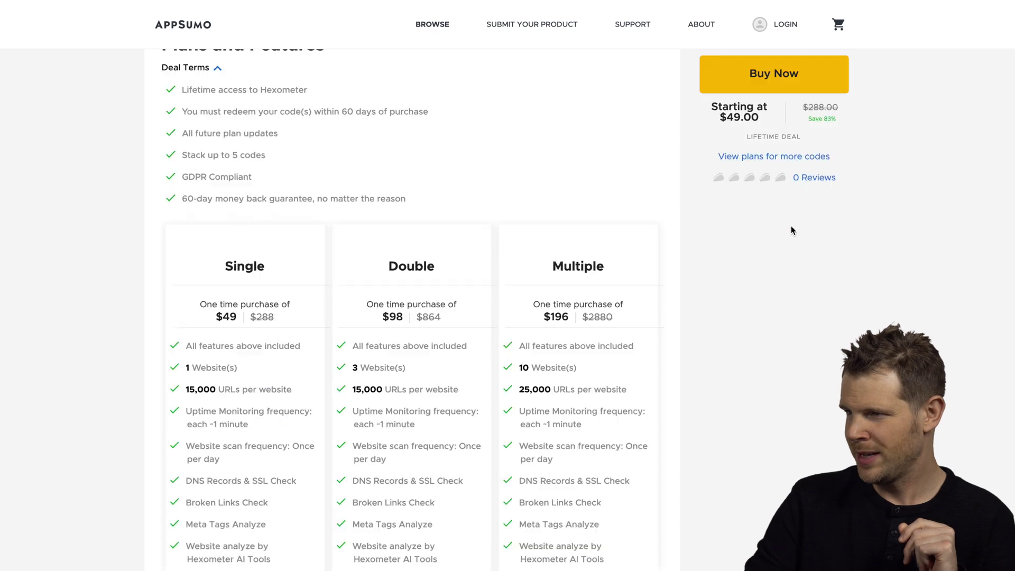
scroll(550, 306, "down", 1)
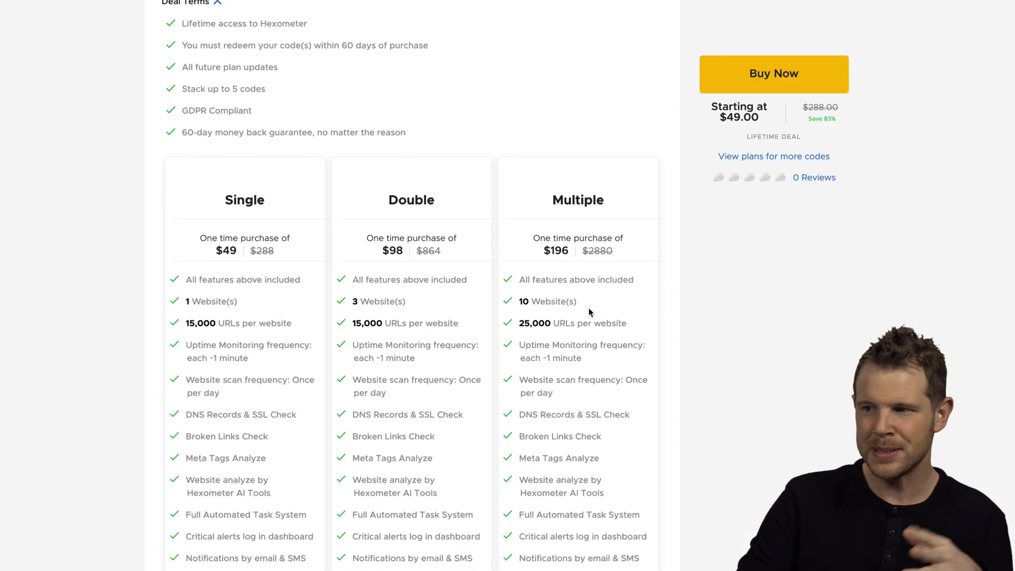
scroll(589, 315, "down", 1)
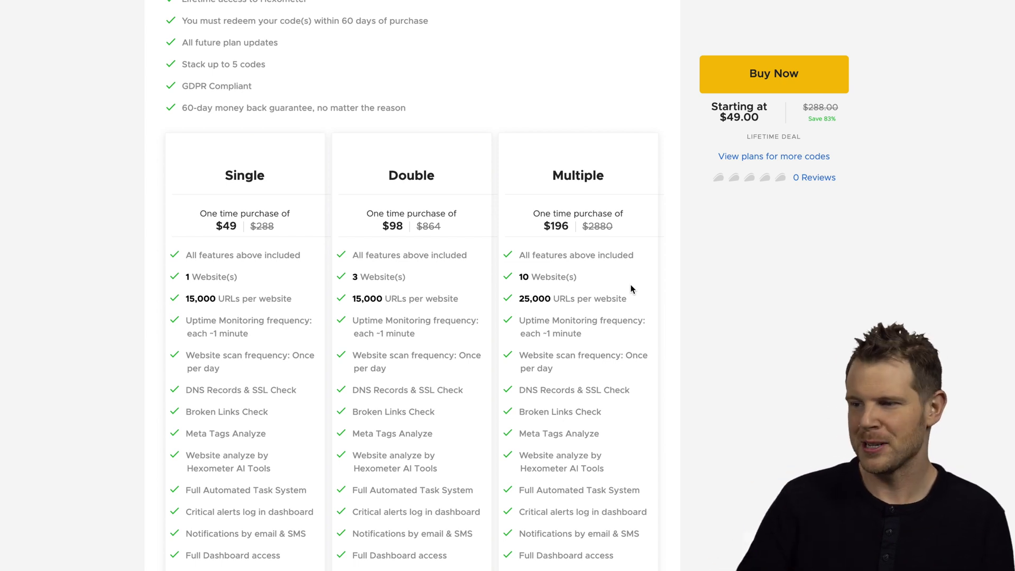
scroll(686, 328, "down", 2)
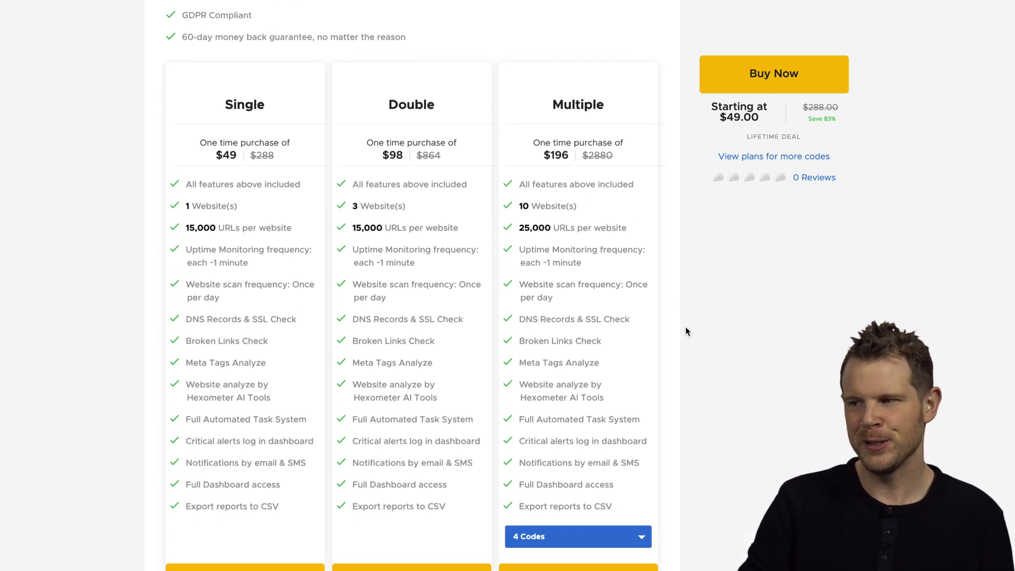
scroll(687, 332, "down", 1)
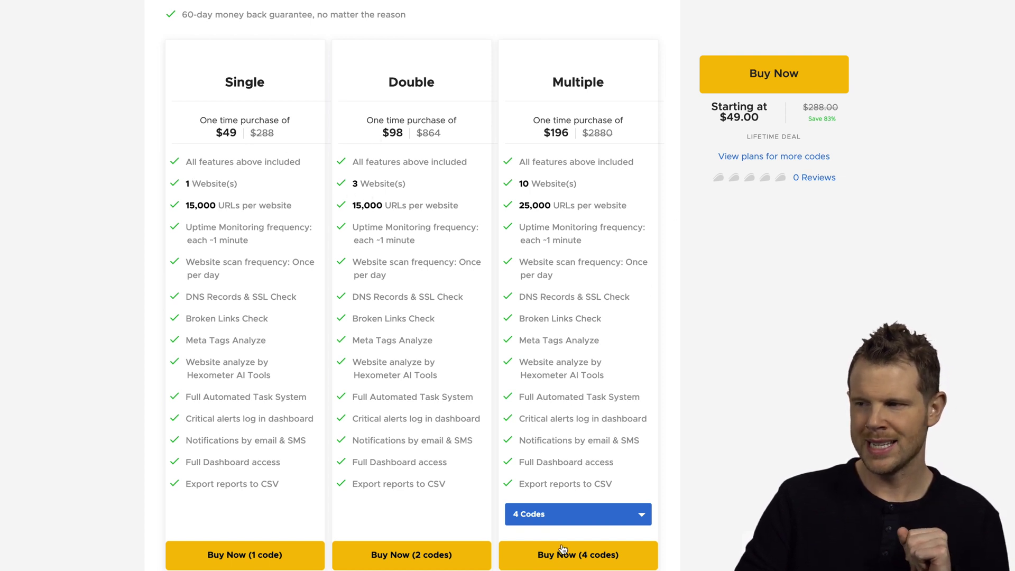
Step the Multiple plan through 3, 4, then 5 codes, showing $245 for 15 websites
left_click(557, 520)
left_click(539, 539)
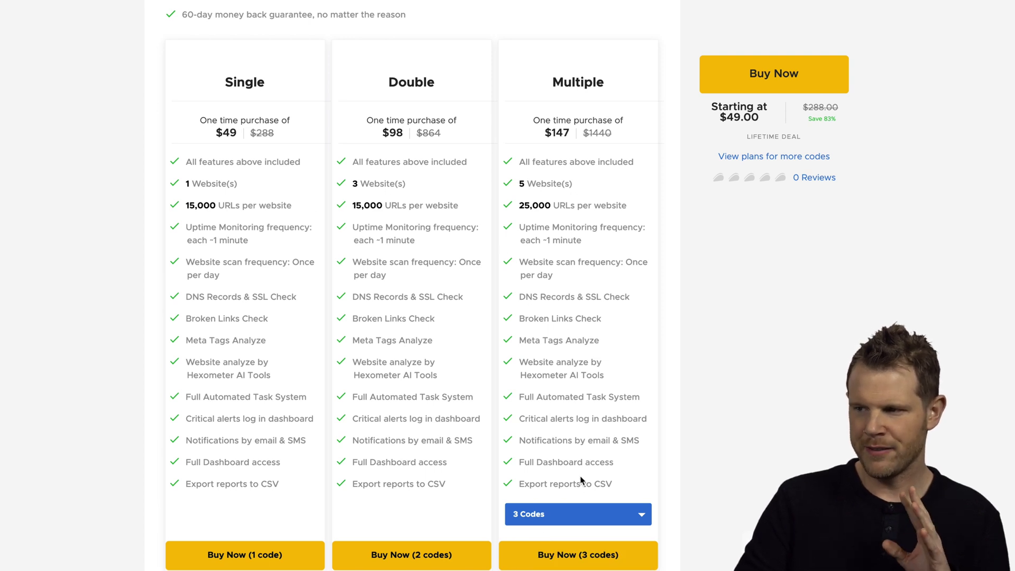
left_click(560, 515)
left_click(534, 556)
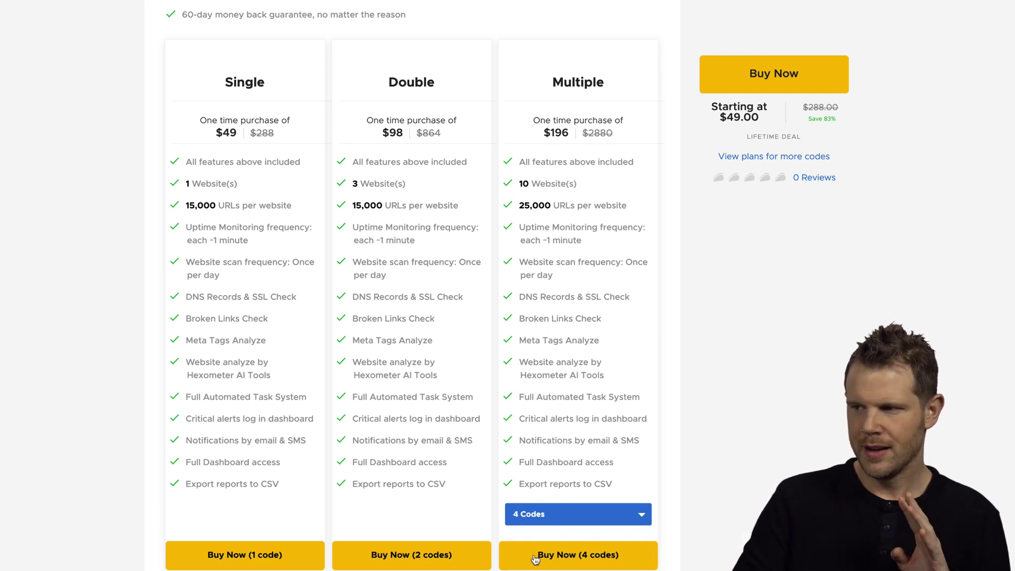
left_click(532, 516)
left_click(537, 568)
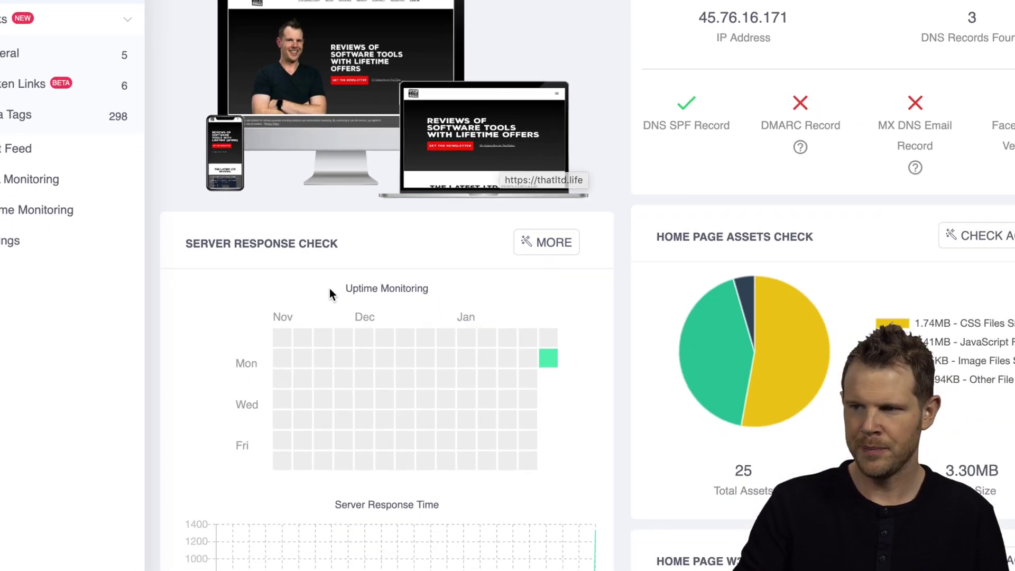
Scroll to the thatltd.life Server Response Check card and inspect its 100% uptime grid
scroll(363, 447, "down", 3)
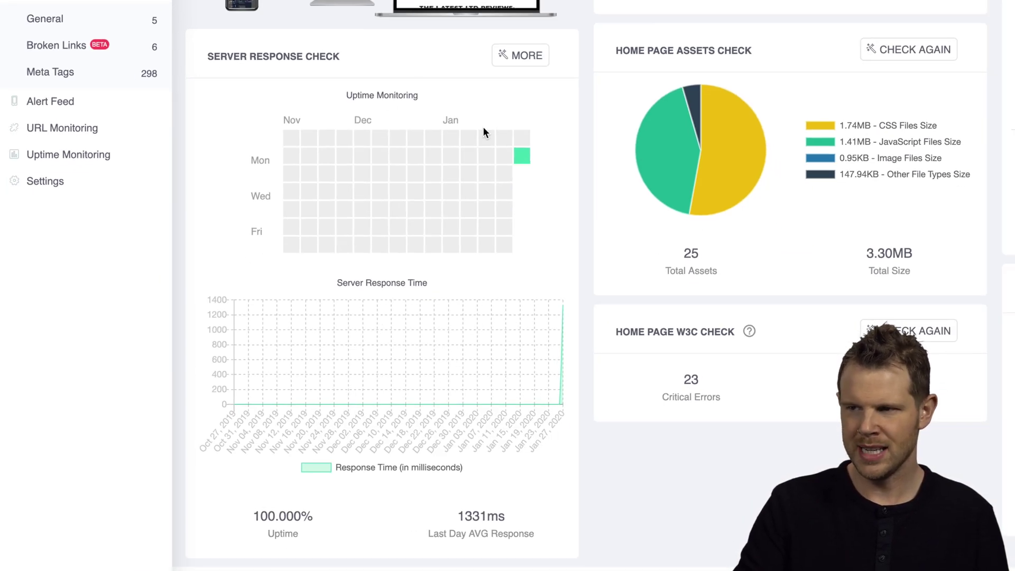
mouse_move(442, 154)
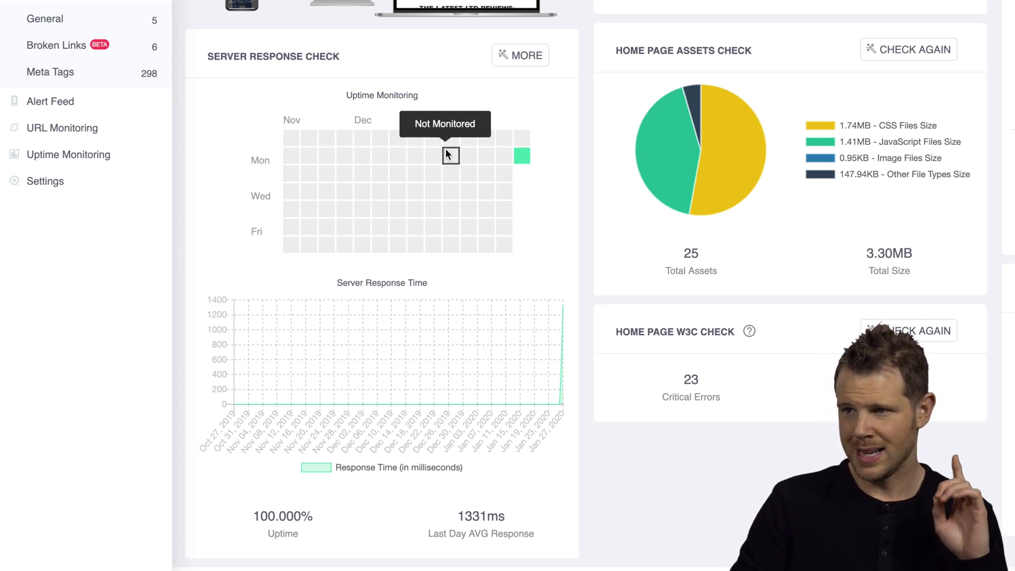
mouse_move(525, 158)
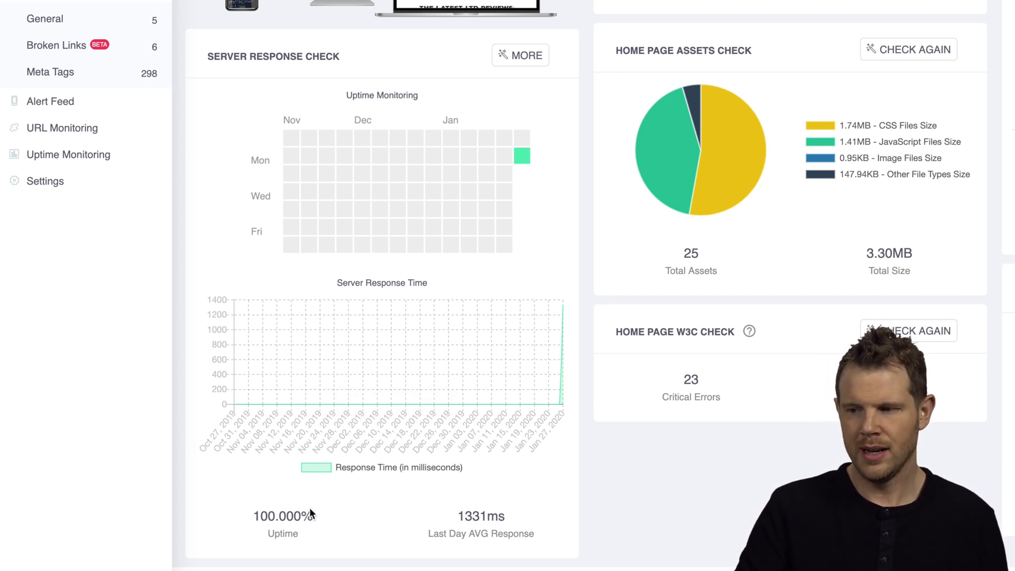
scroll(791, 293, "up", 5)
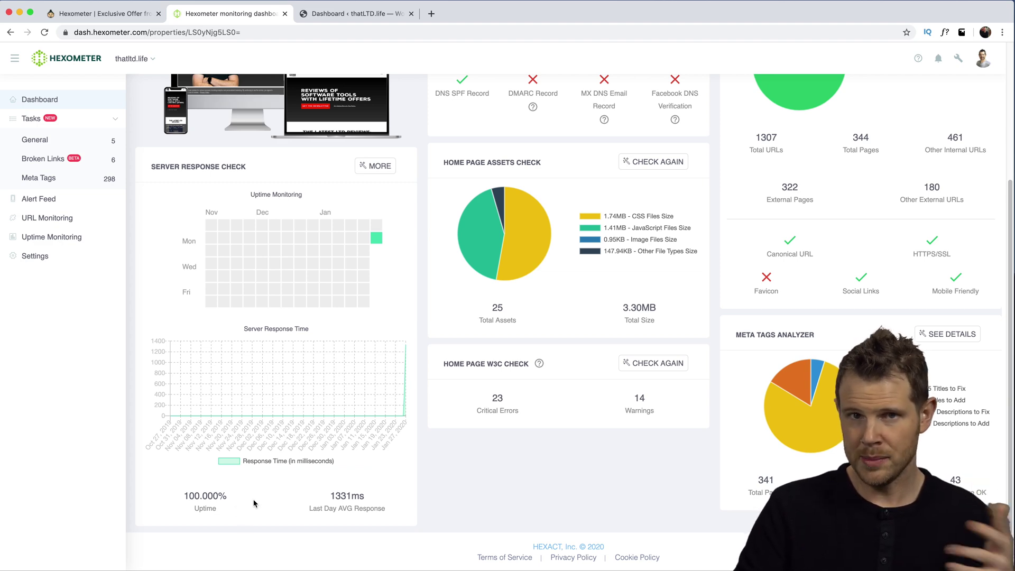
scroll(292, 494, "up", 3)
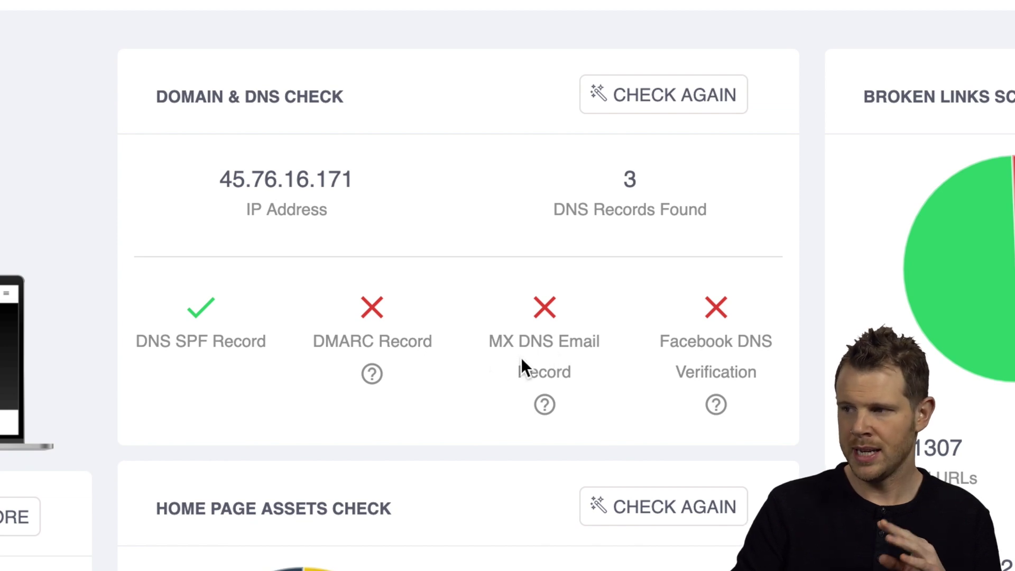
mouse_move(510, 397)
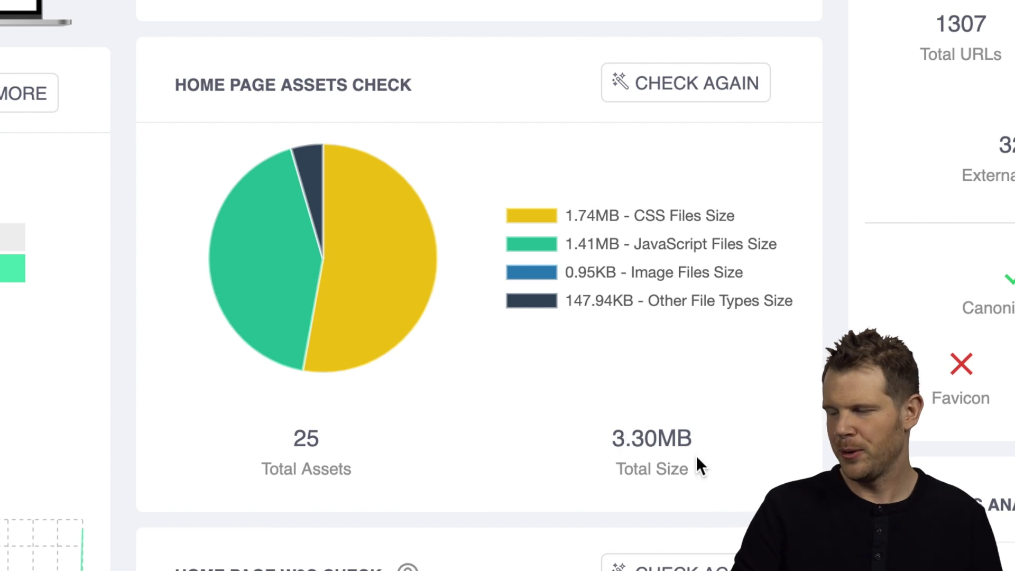
scroll(265, 501, "down", 5)
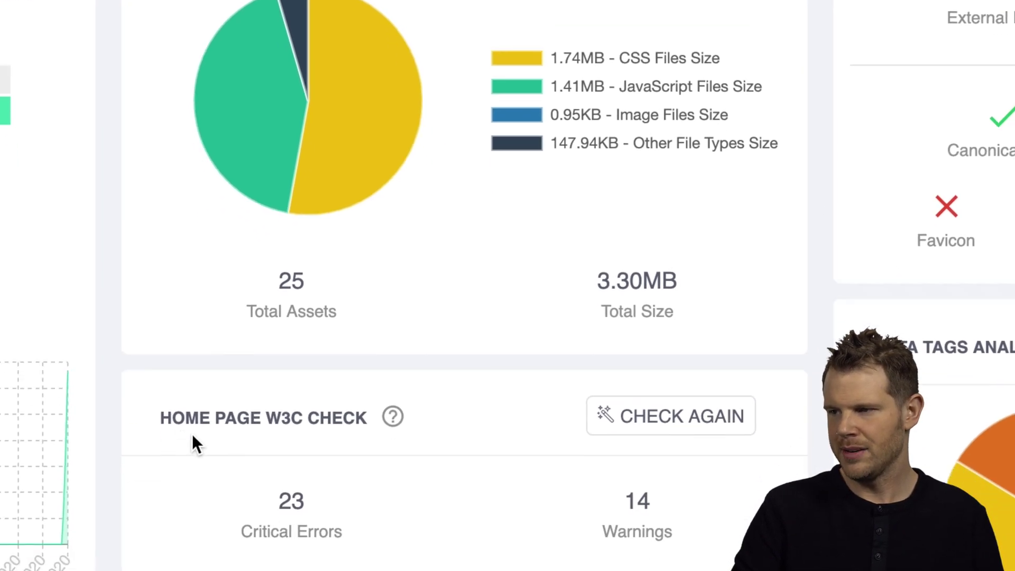
scroll(238, 370, "down", 4)
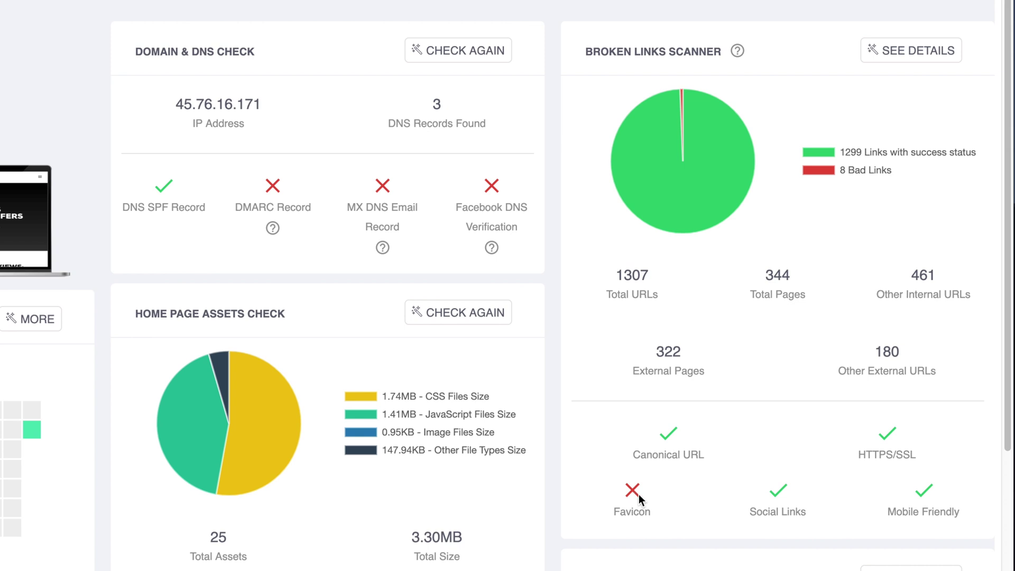
scroll(703, 451, "down", 1)
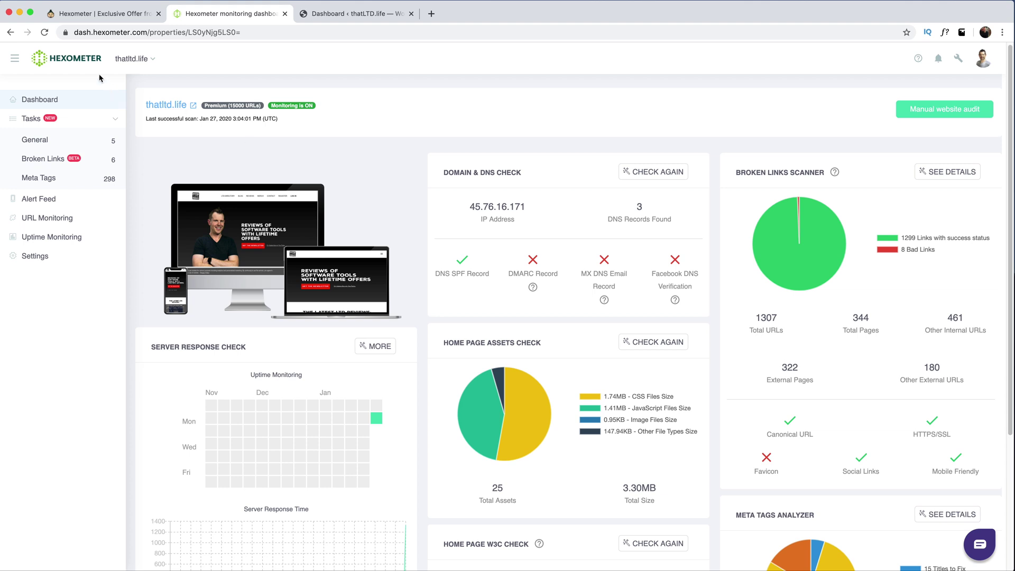
scroll(727, 343, "down", 3)
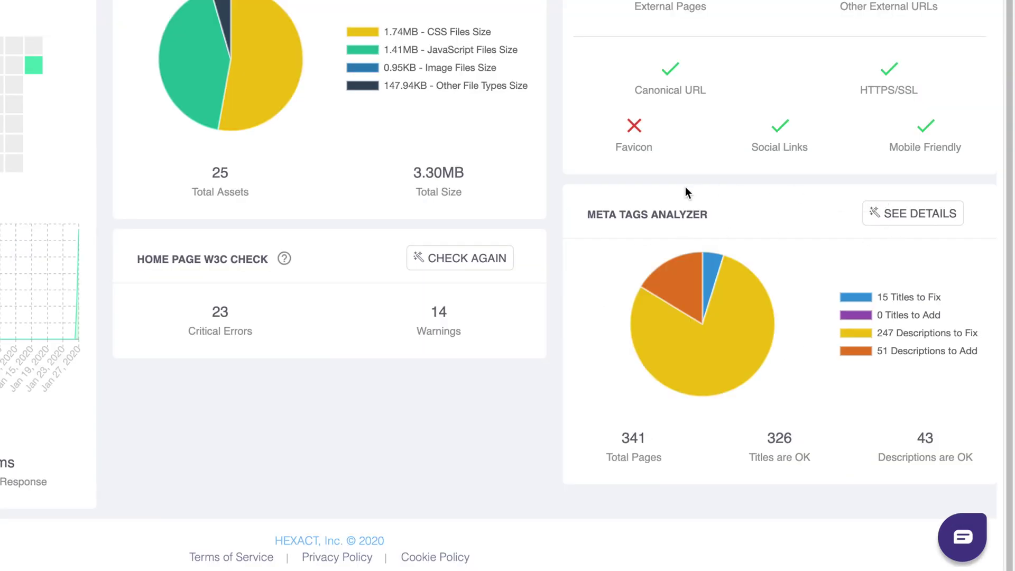
mouse_move(708, 341)
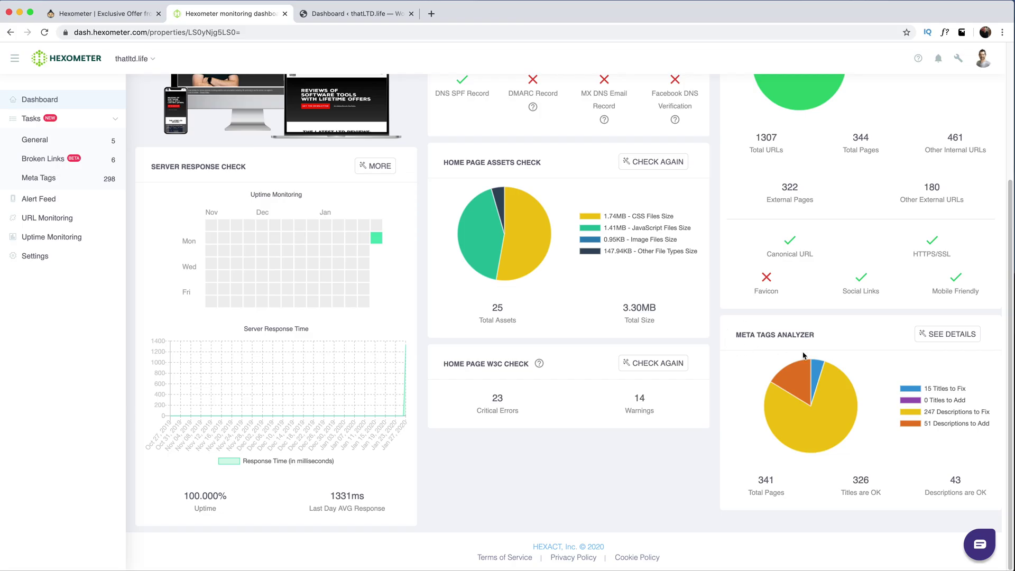
scroll(924, 321, "up", 4)
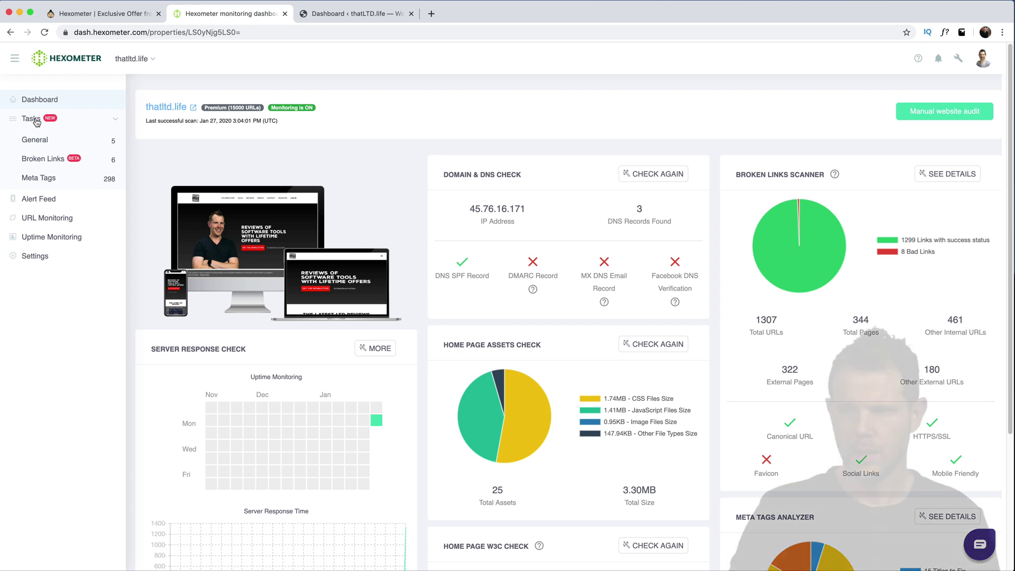
Review the general and resolved tasks, then list the six open broken-link tasks
left_click(33, 140)
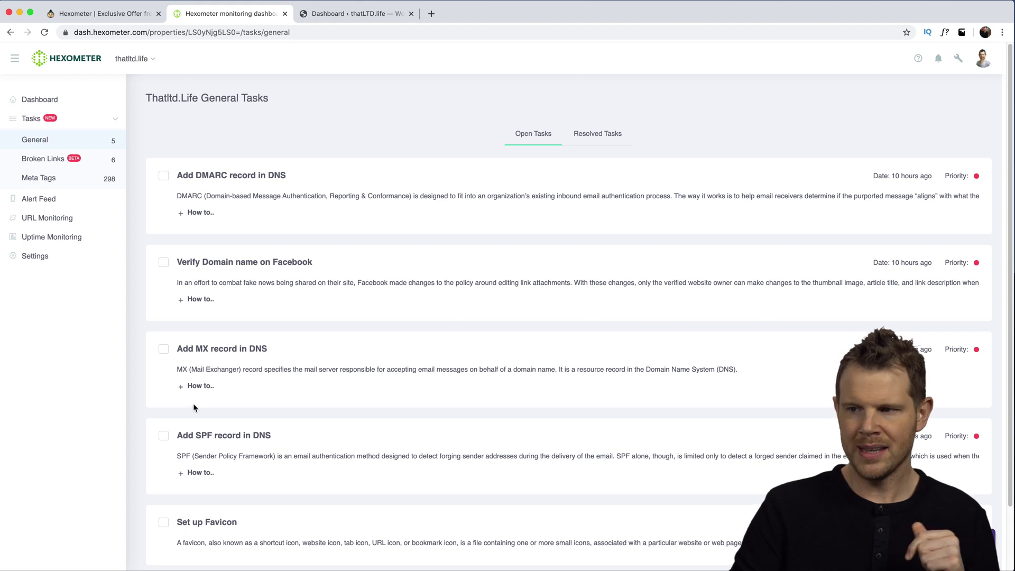
scroll(206, 447, "down", 2)
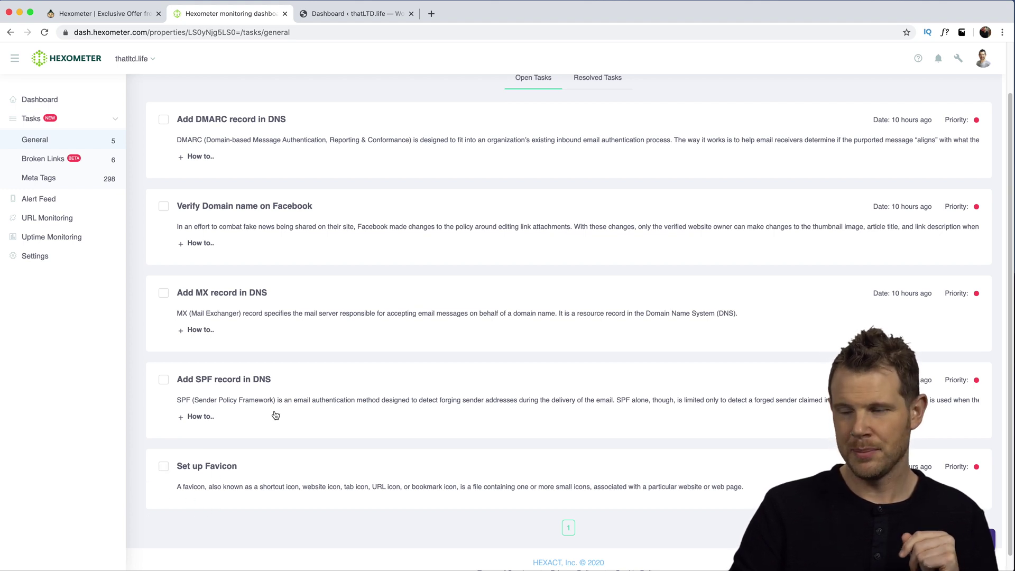
scroll(310, 426, "up", 2)
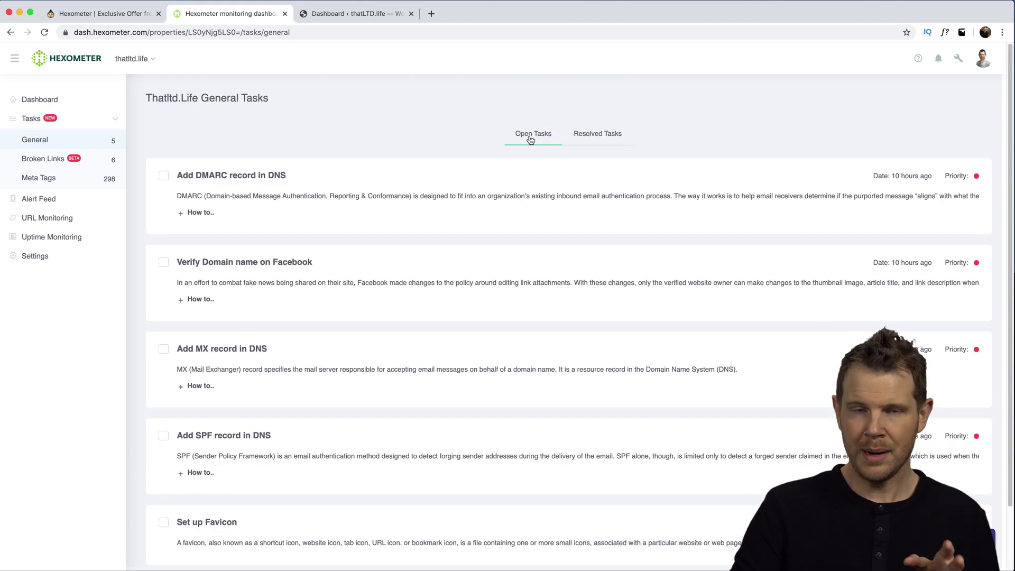
left_click(591, 138)
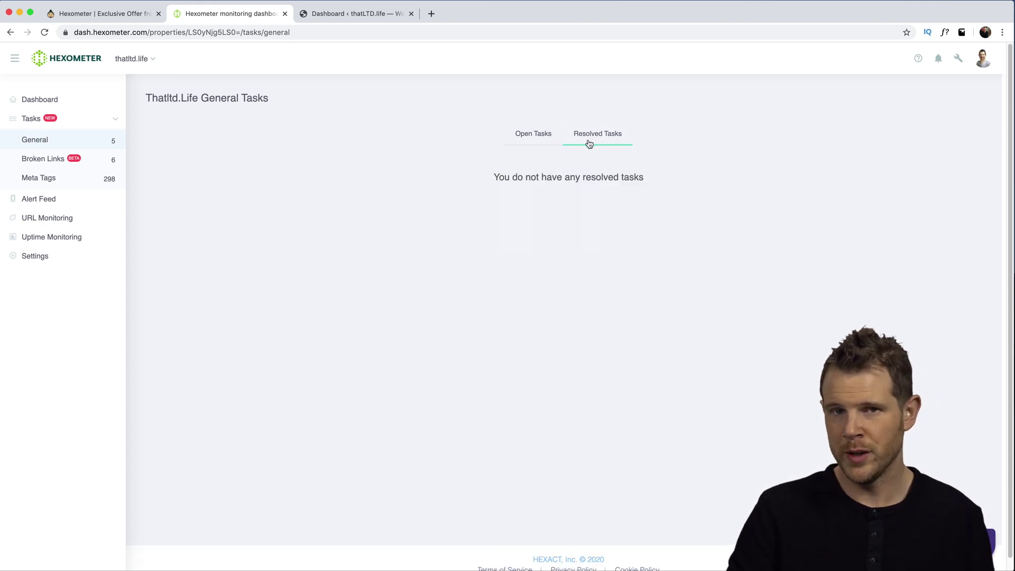
left_click(29, 159)
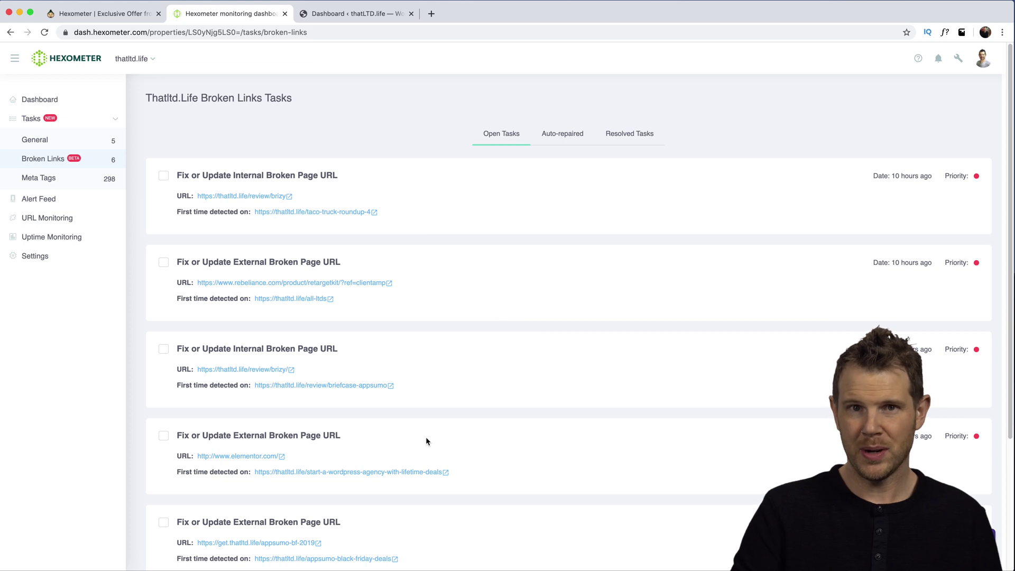
scroll(427, 439, "down", 5)
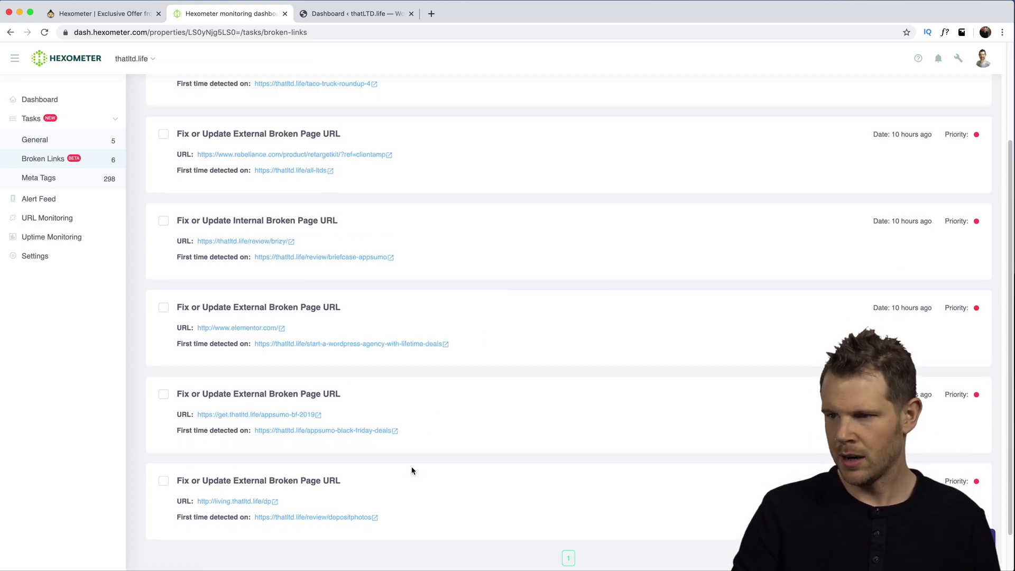
left_click(331, 18)
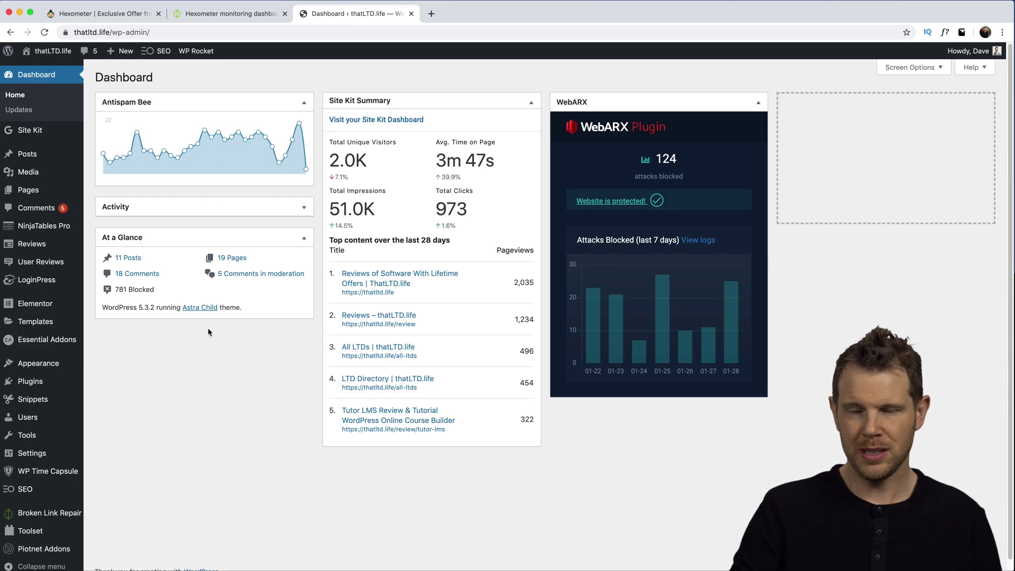
left_click(42, 513)
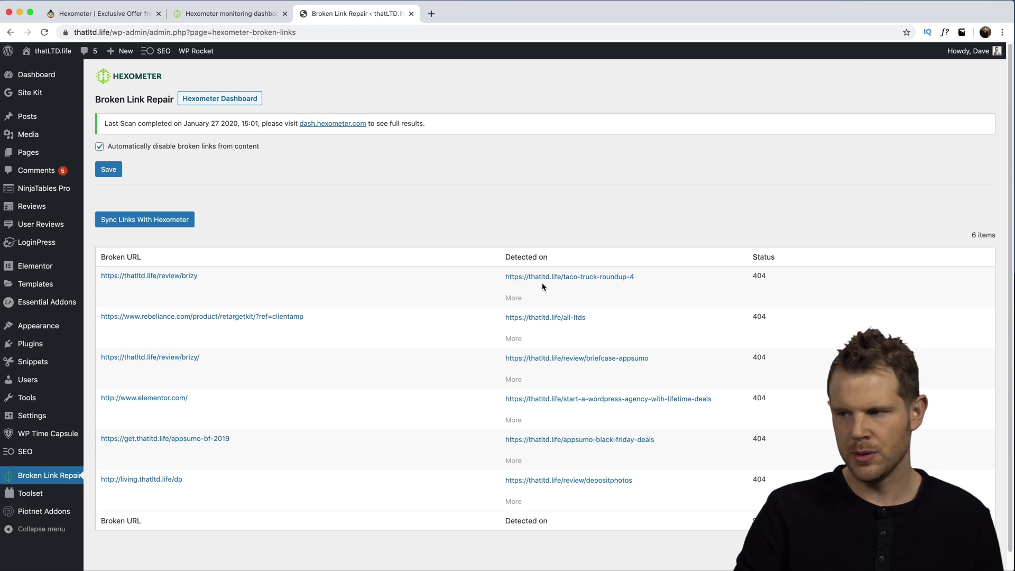
Return to Hexometer and scroll through Meta Tags tasks needing shorter or new meta descriptions
key("ctrl+shift+Tab")
left_click(50, 186)
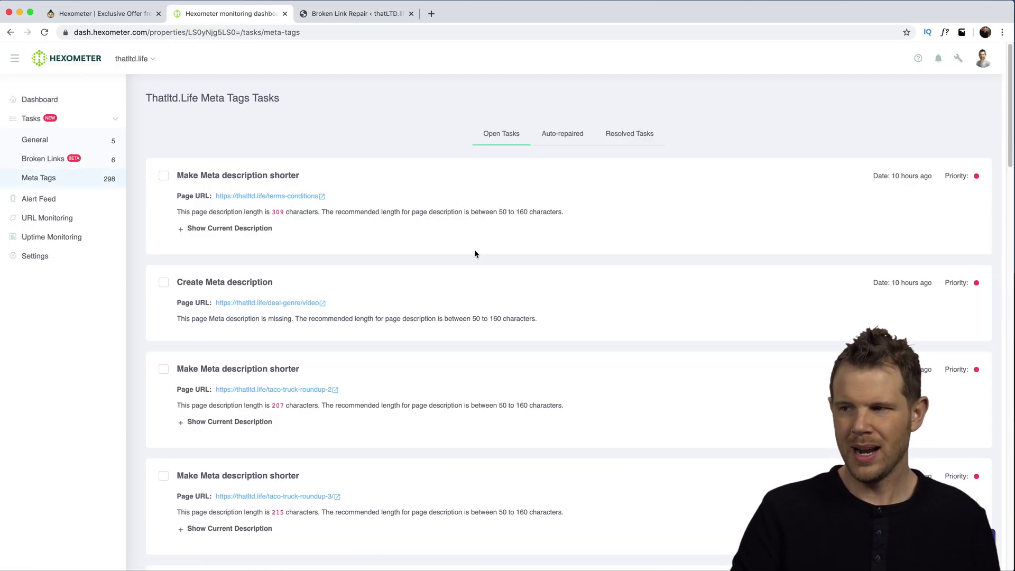
scroll(475, 254, "down", 10)
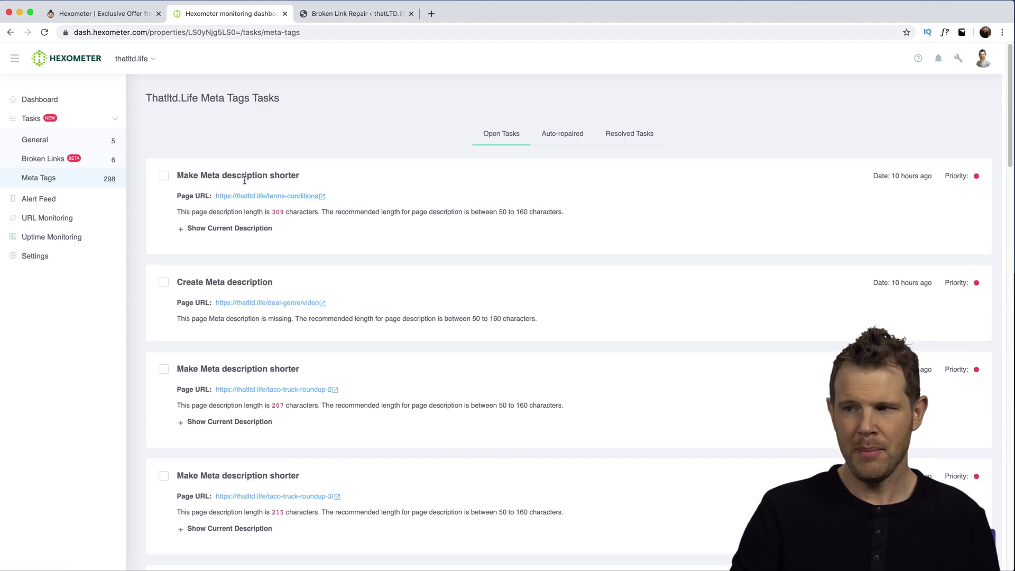
scroll(224, 295, "down", 3)
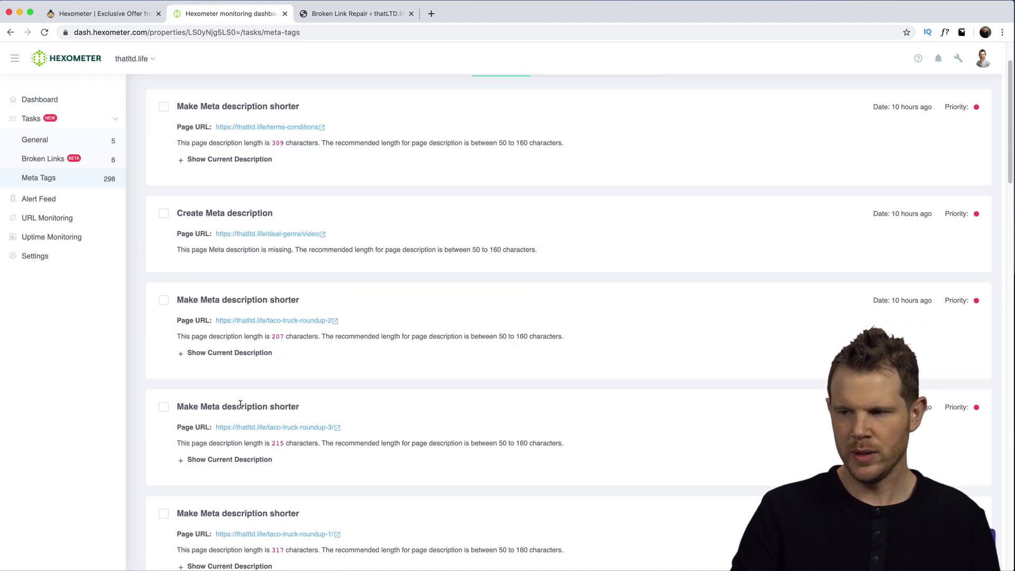
scroll(244, 403, "down", 10)
scroll(305, 392, "down", 5)
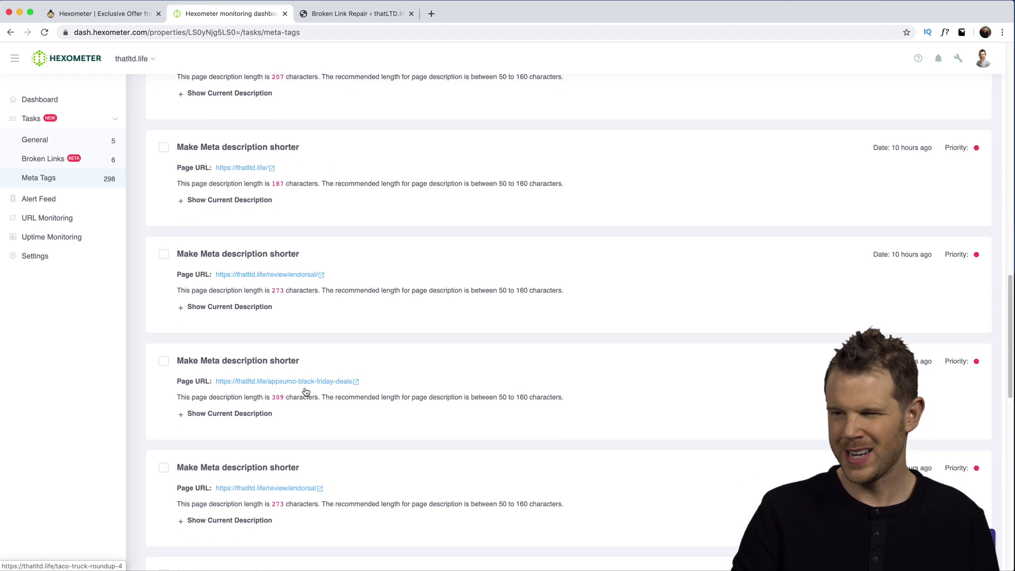
scroll(304, 389, "down", 3)
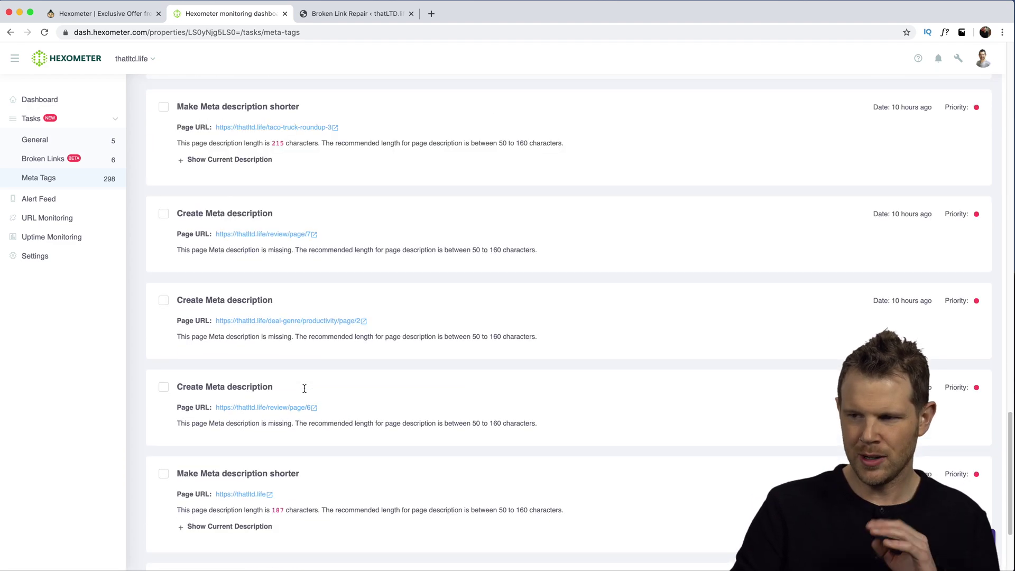
scroll(304, 392, "down", 5)
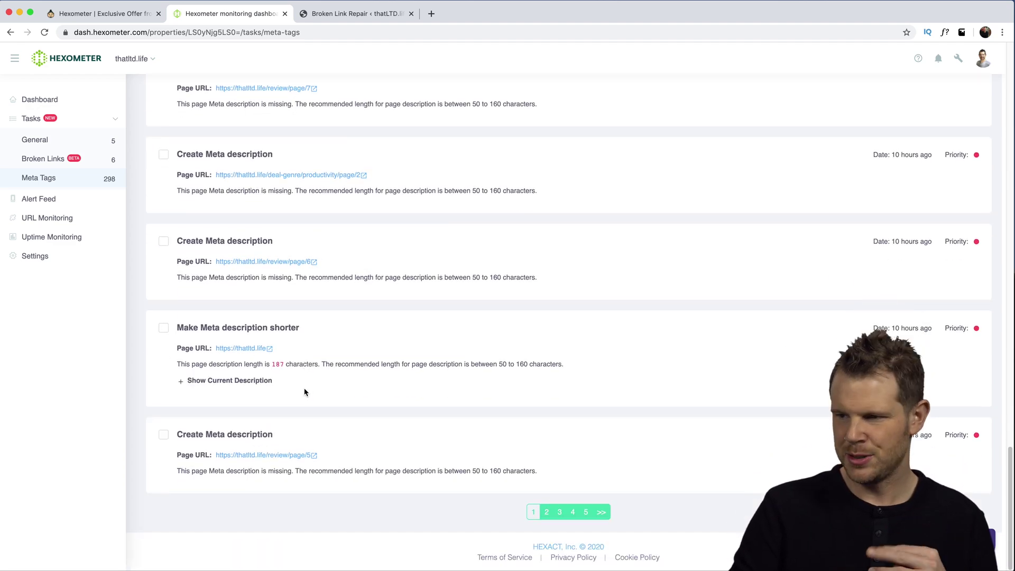
Page through the meta tag tasks and confirm the Auto-repaired and Resolved tabs are empty
left_click(577, 514)
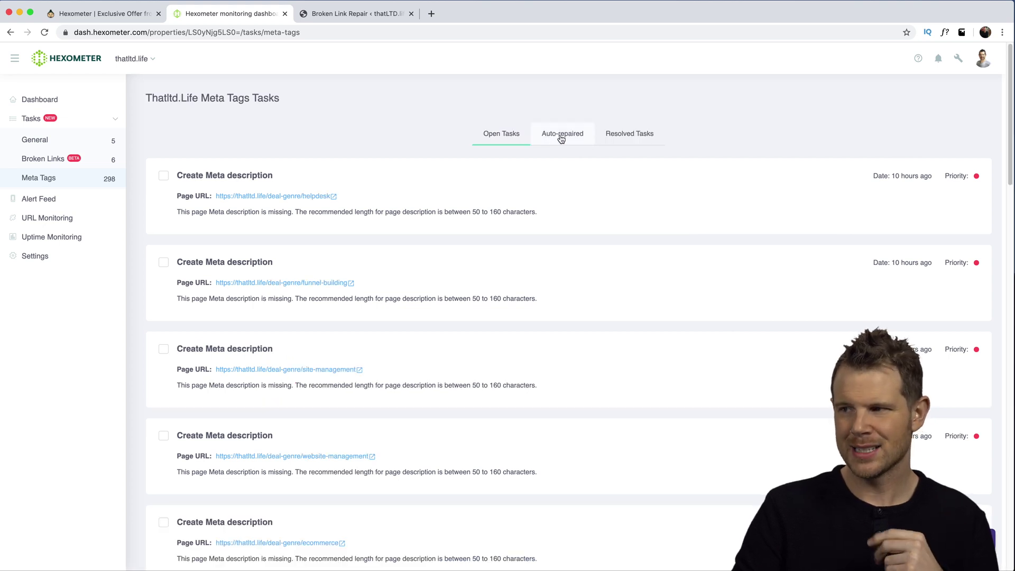
left_click(580, 133)
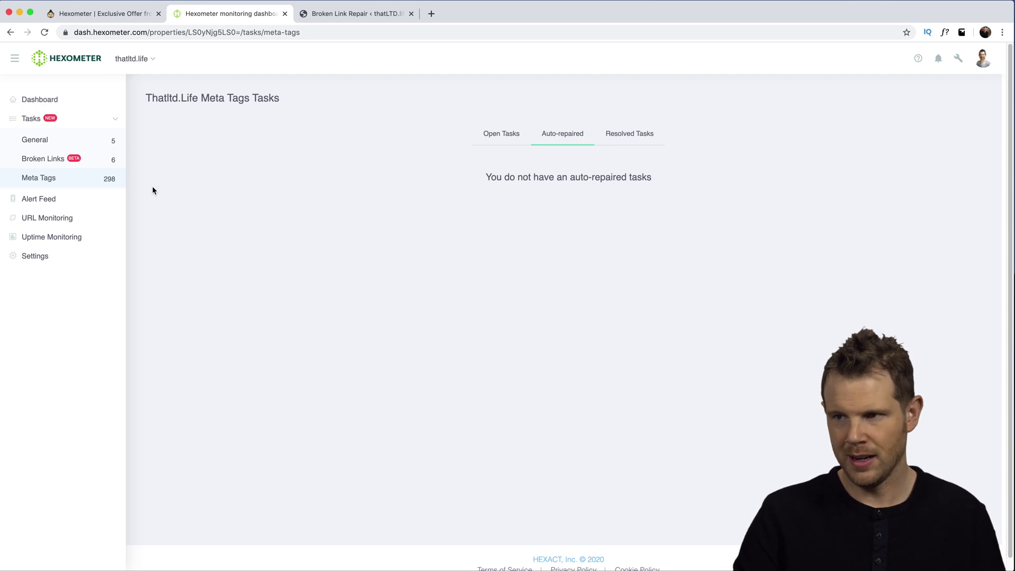
left_click(106, 181)
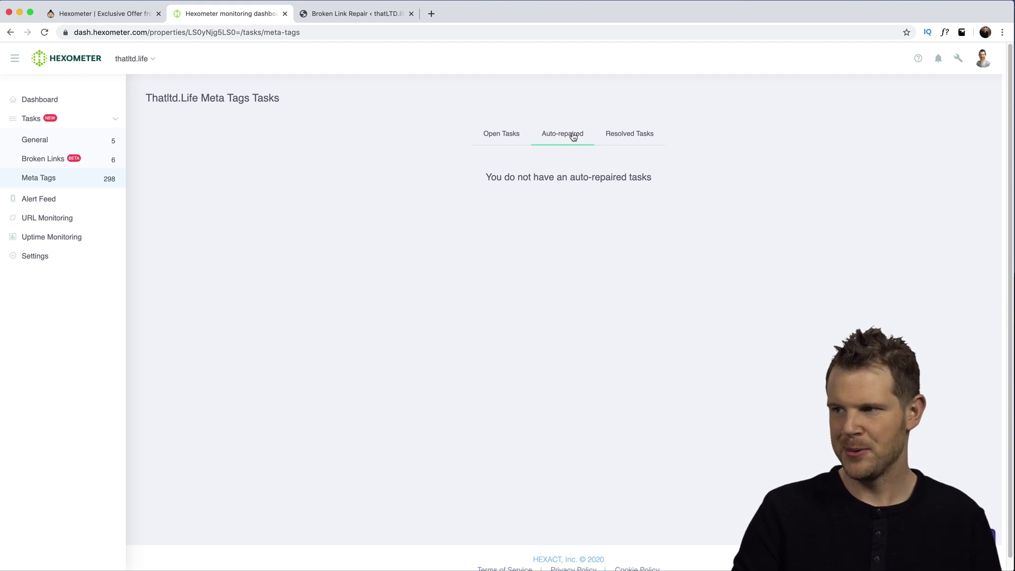
left_click(651, 132)
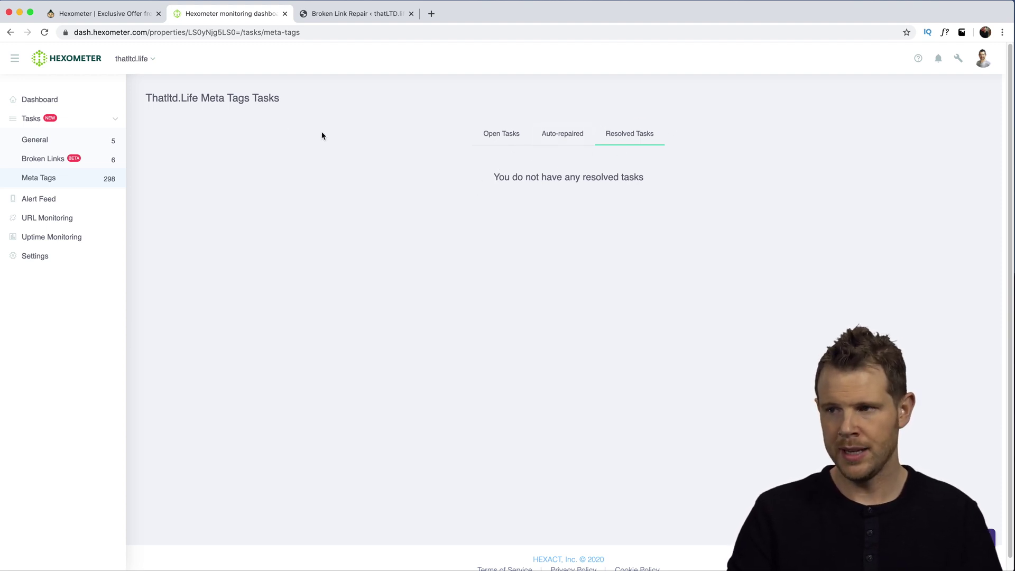
Open the Alert Feed's 27/01/2020 alert for six 404 URLs and try loading older alerts
left_click(43, 201)
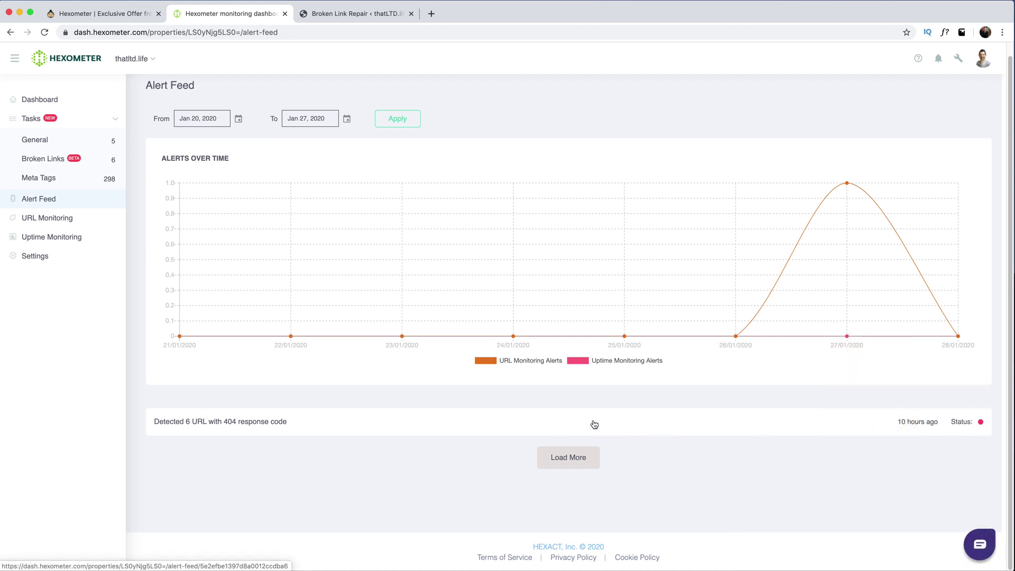
left_click(559, 461)
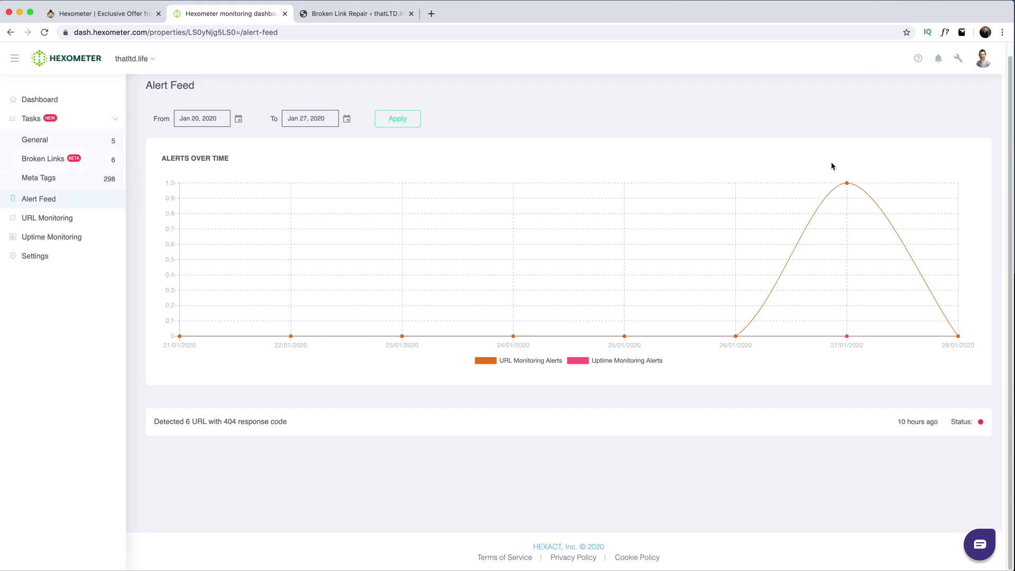
Show URL Monitoring for Jan 20–27, 2020: one scan of 666 pages with 6 broken links
mouse_move(849, 184)
left_click(26, 219)
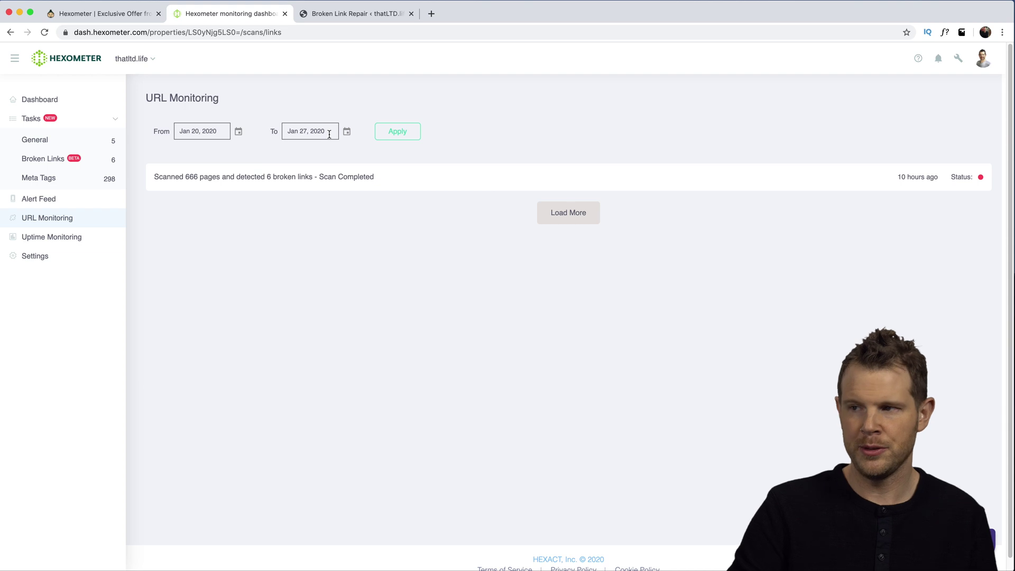
Show the Uptime Monitoring log of HTTP 200 checks, briefly inspecting the 278 ms entry
left_click(40, 238)
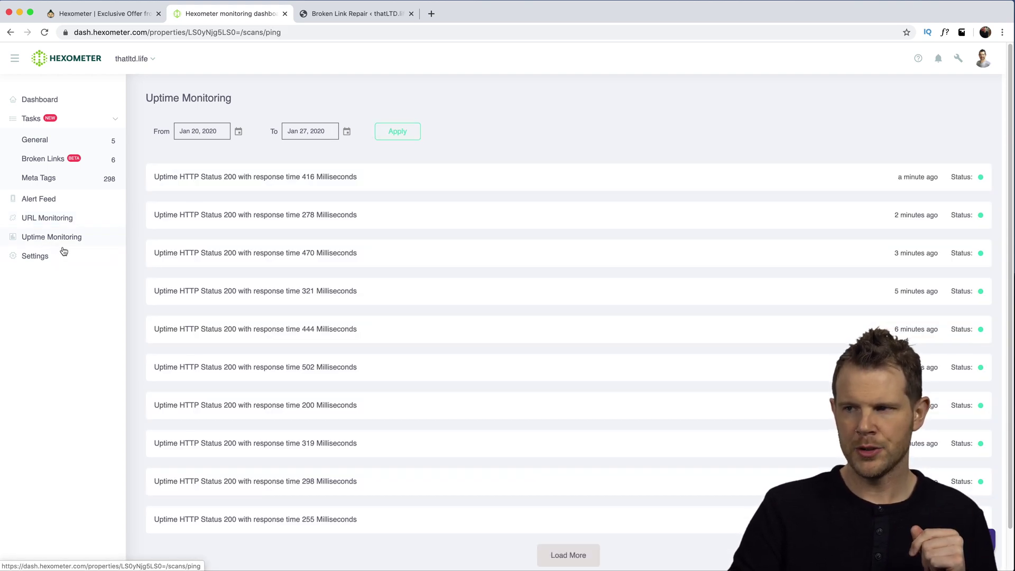
right_click(343, 215)
left_click(397, 174)
left_click(393, 153)
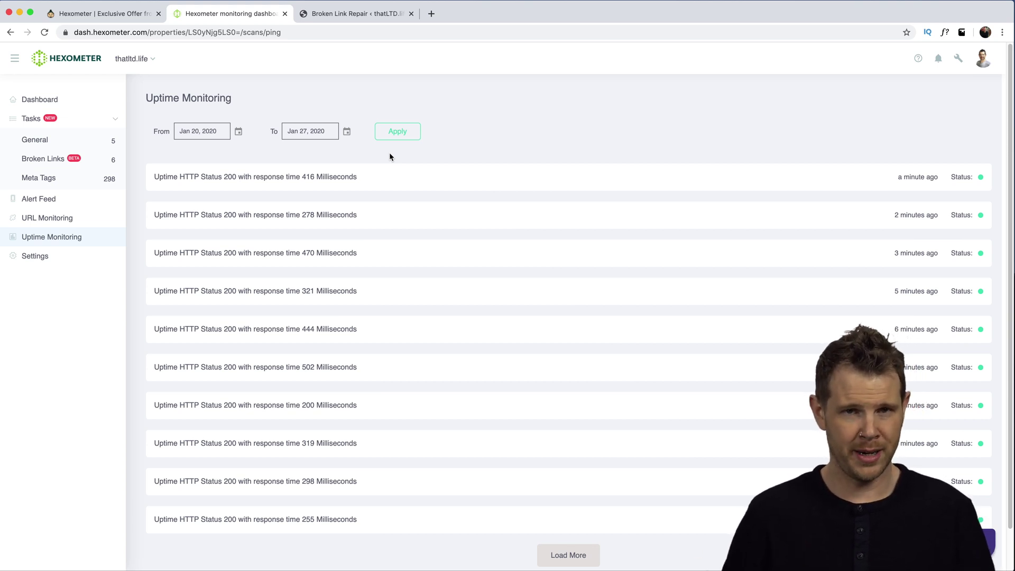
Show the site Settings down to the email and SMS notification options
left_click(35, 256)
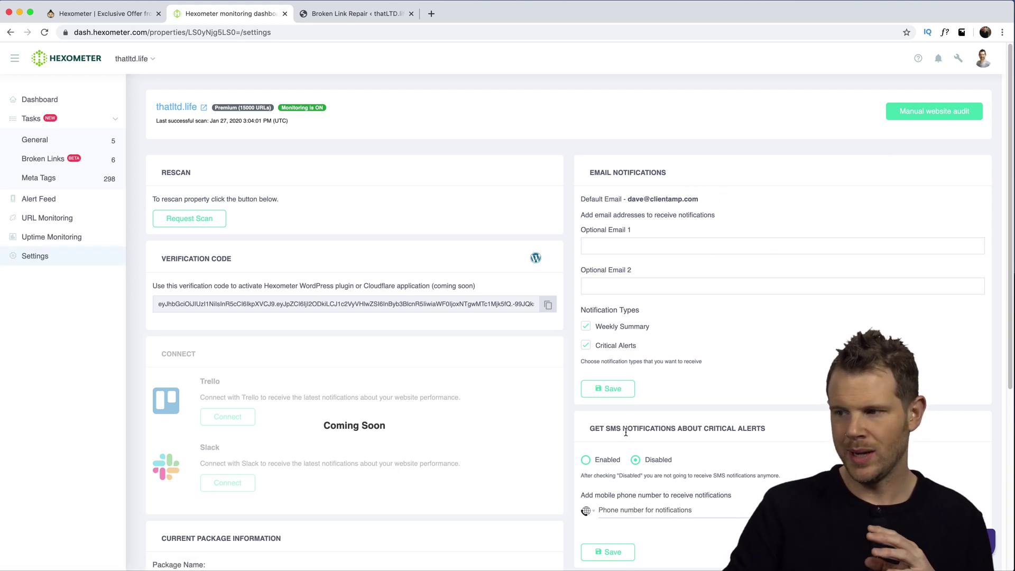
scroll(660, 458, "down", 2)
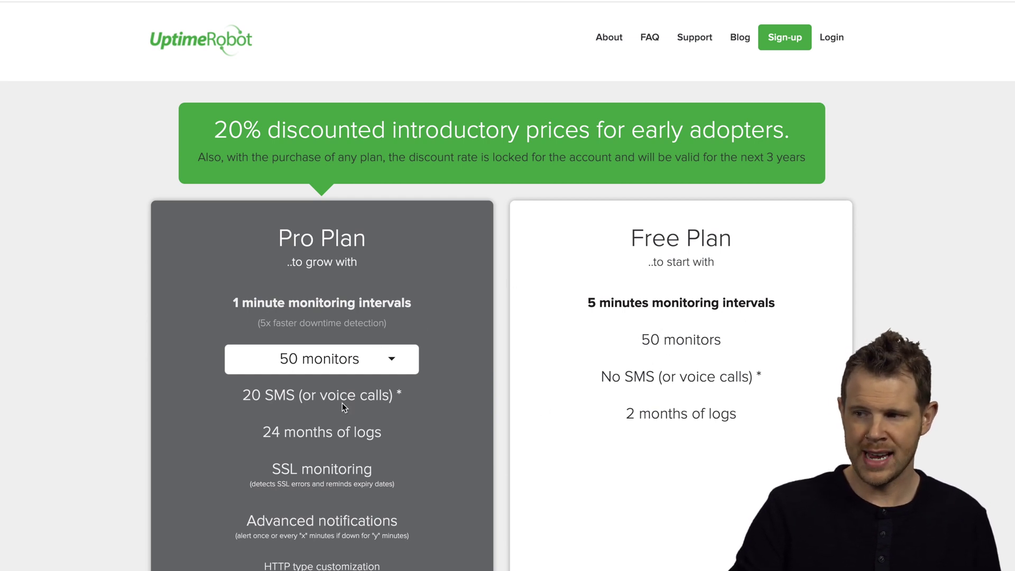
Scroll UptimeRobot's pricing and highlight the Pro Plan's $4.5 per-month annual billing line
scroll(342, 402, "down", 2)
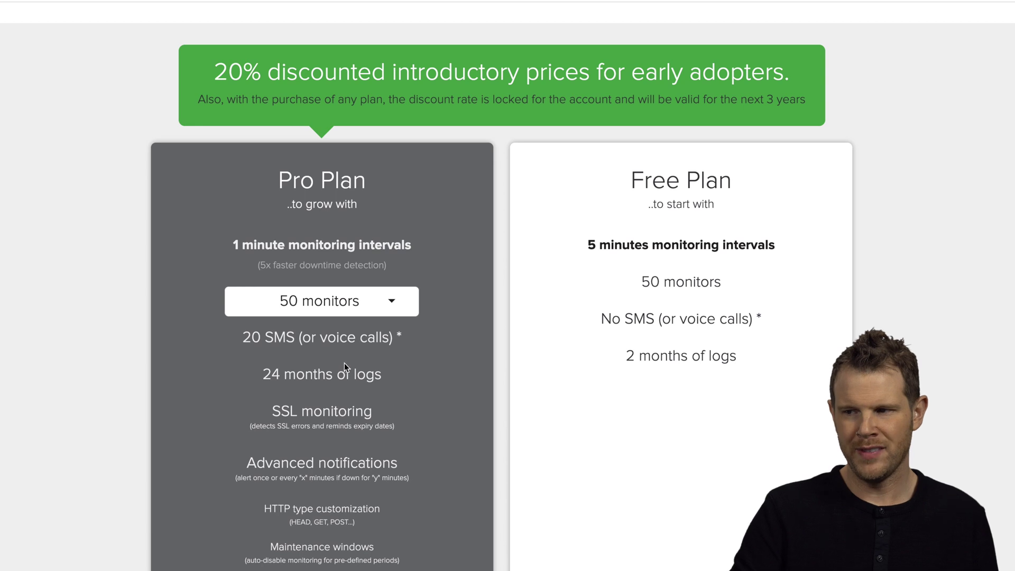
scroll(308, 401, "down", 3)
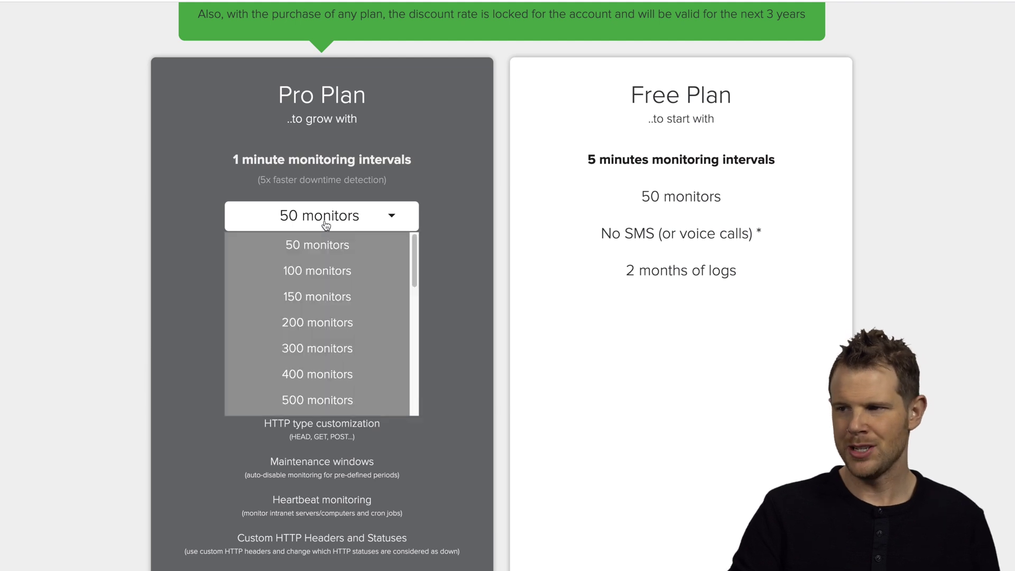
scroll(326, 225, "down", 6)
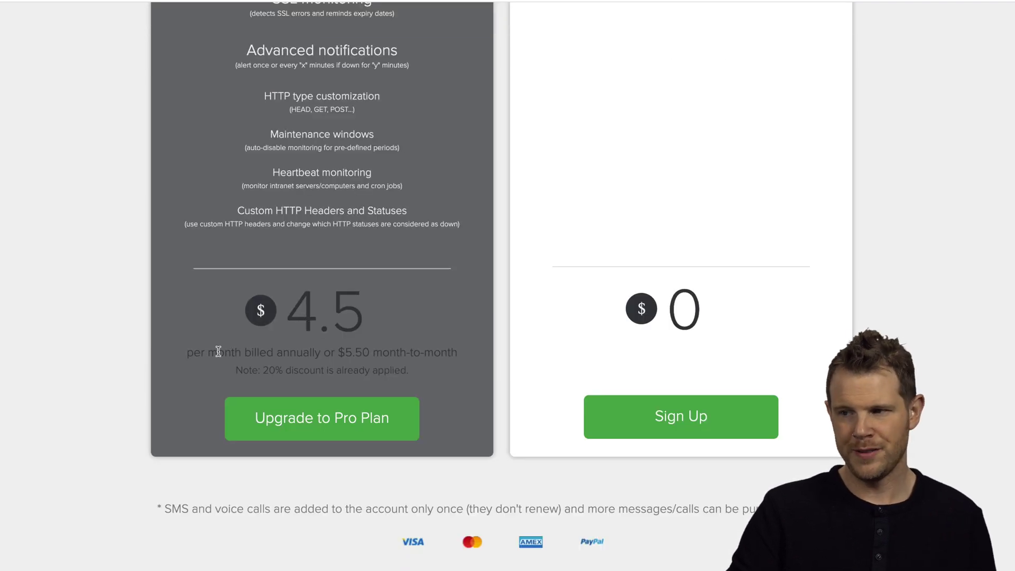
left_click_drag(198, 351, 379, 359)
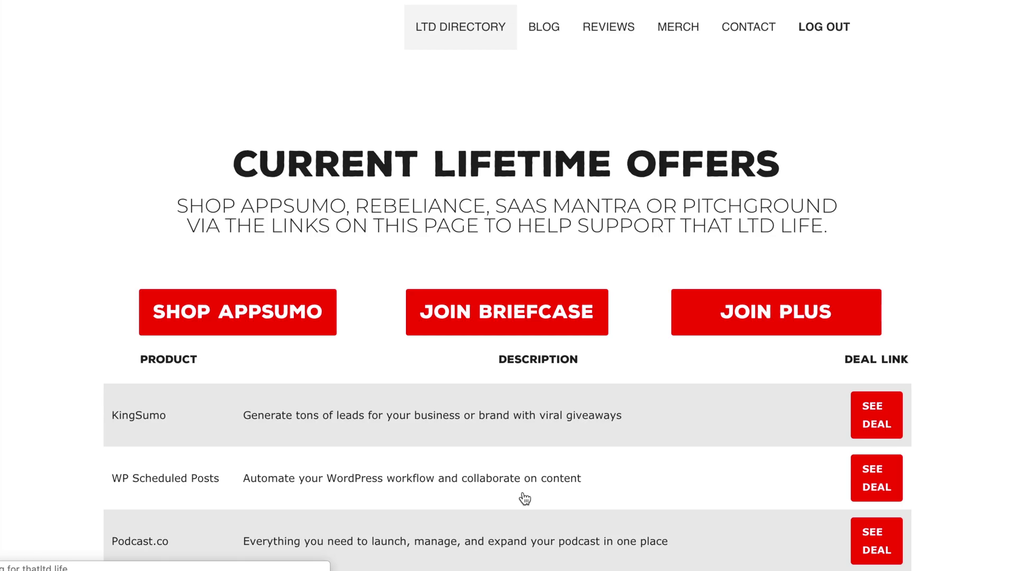
Browse the lifetime deals table and open the Marketplace filter: AppSumo, Direct, Pitchground, Rebeliance
scroll(525, 498, "down", 6)
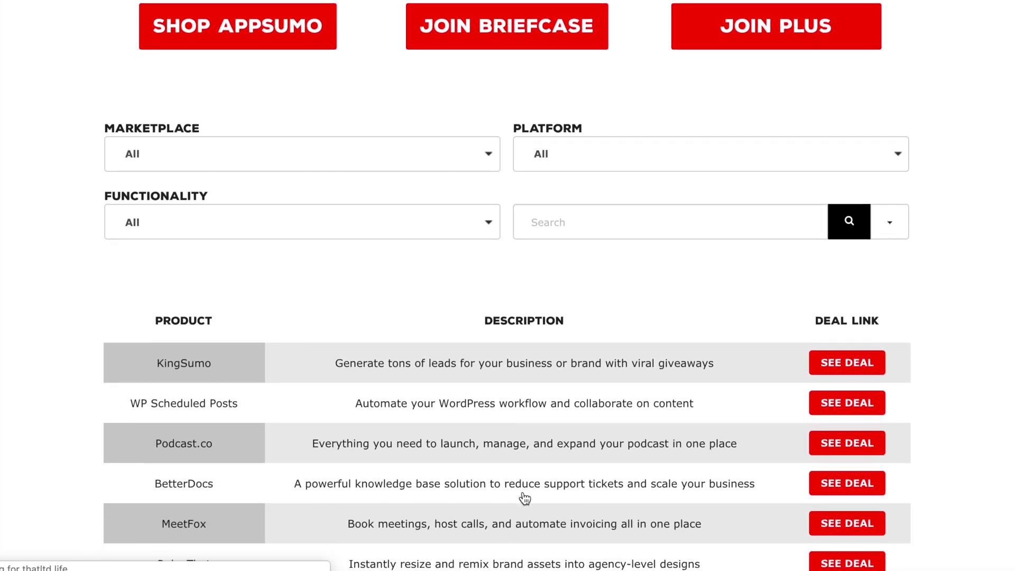
scroll(525, 498, "down", 4)
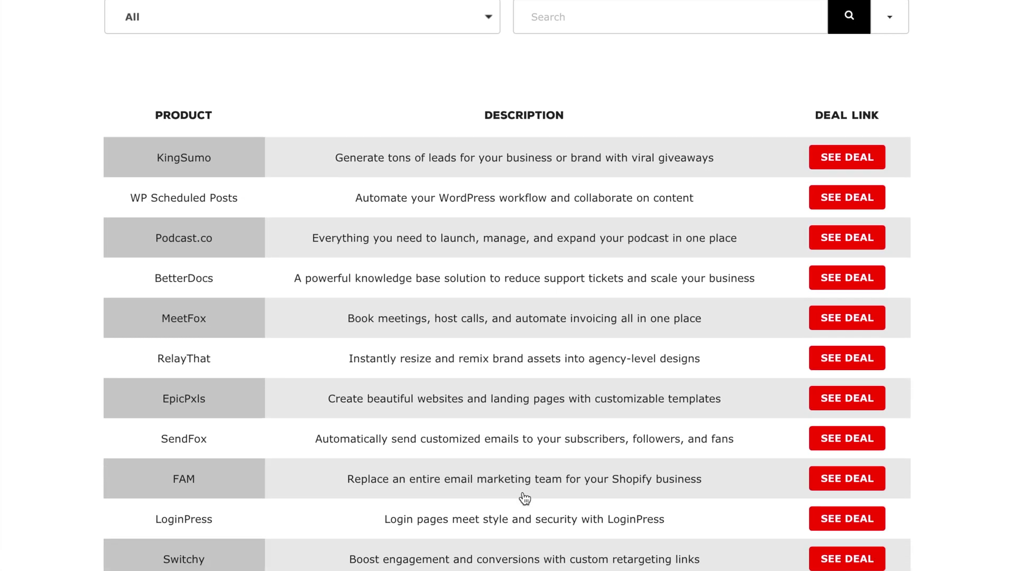
scroll(525, 498, "down", 6)
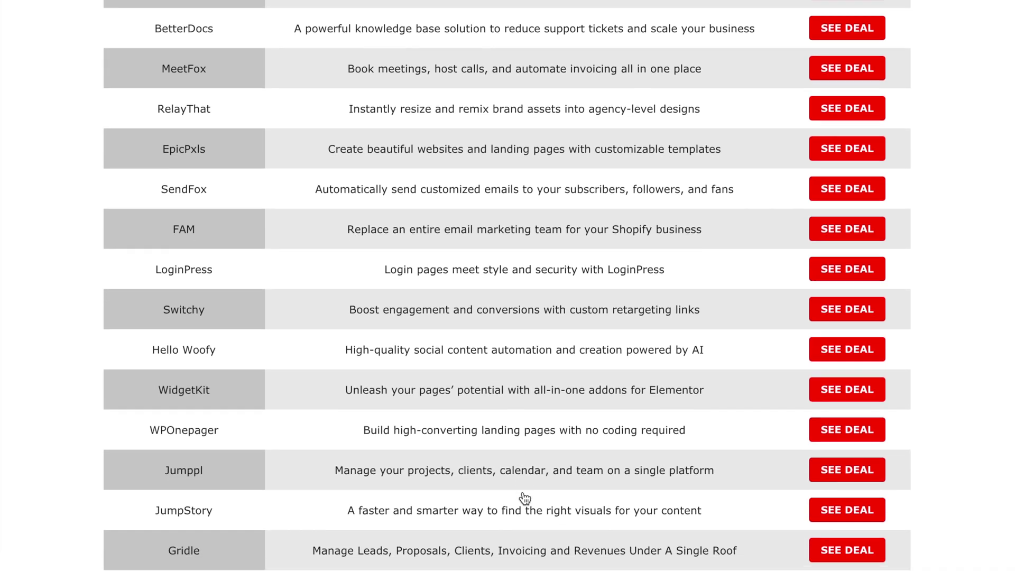
scroll(525, 498, "up", 10)
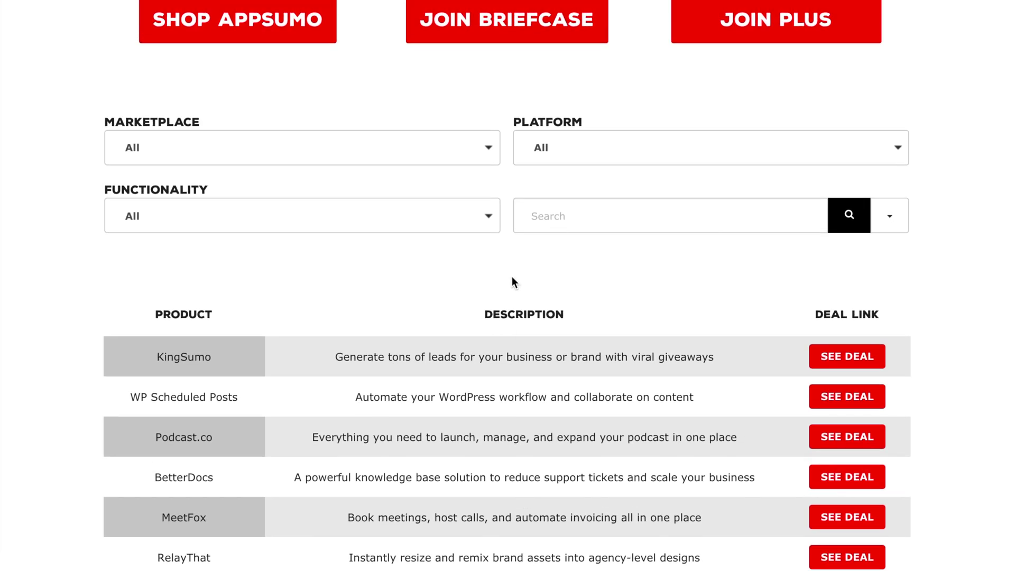
left_click(555, 152)
left_click(554, 151)
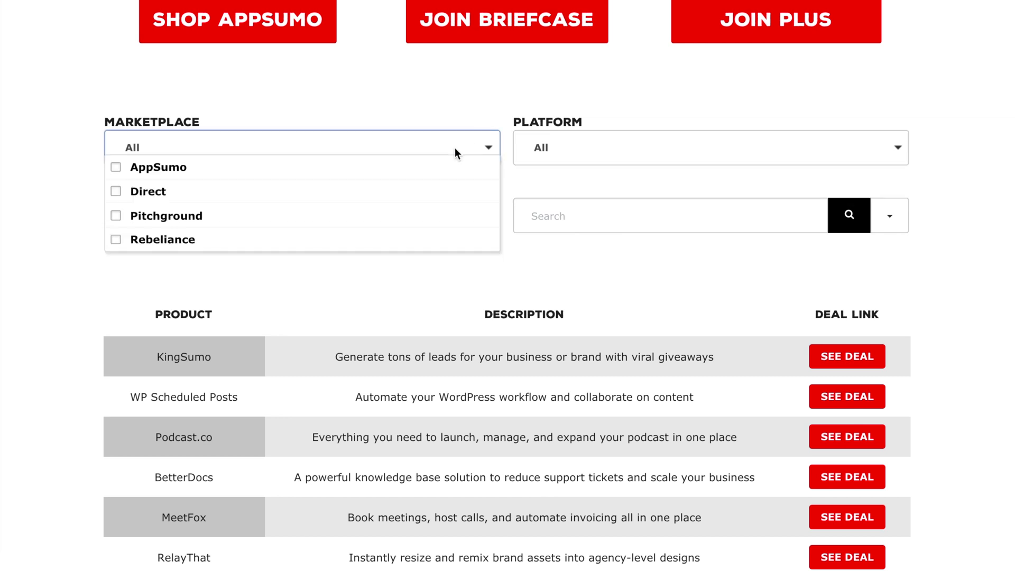